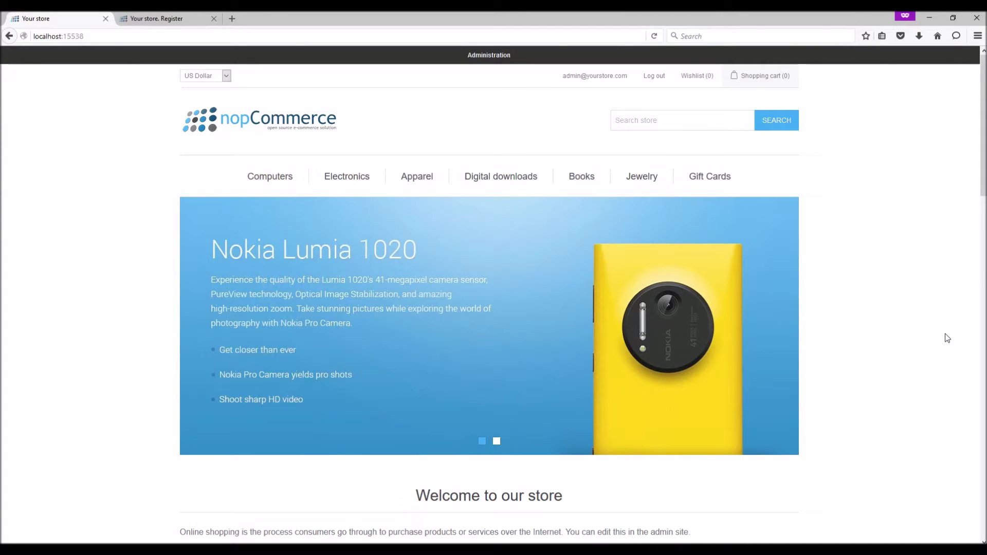
- Subscribe an email to the newsletter from the storefront footer's Newsletter box
scroll(948, 285, down, 5)
scroll(948, 284, down, 5)
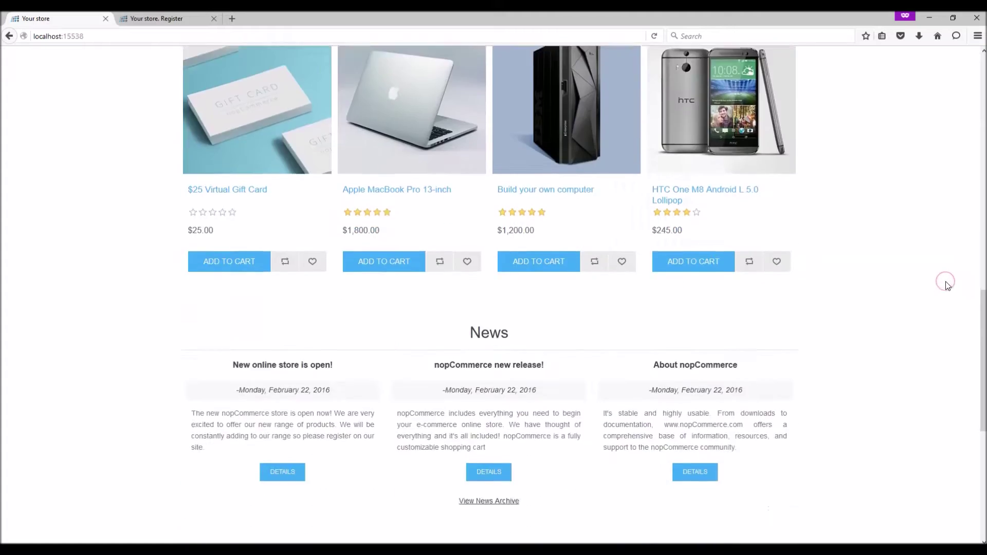
scroll(948, 284, down, 5)
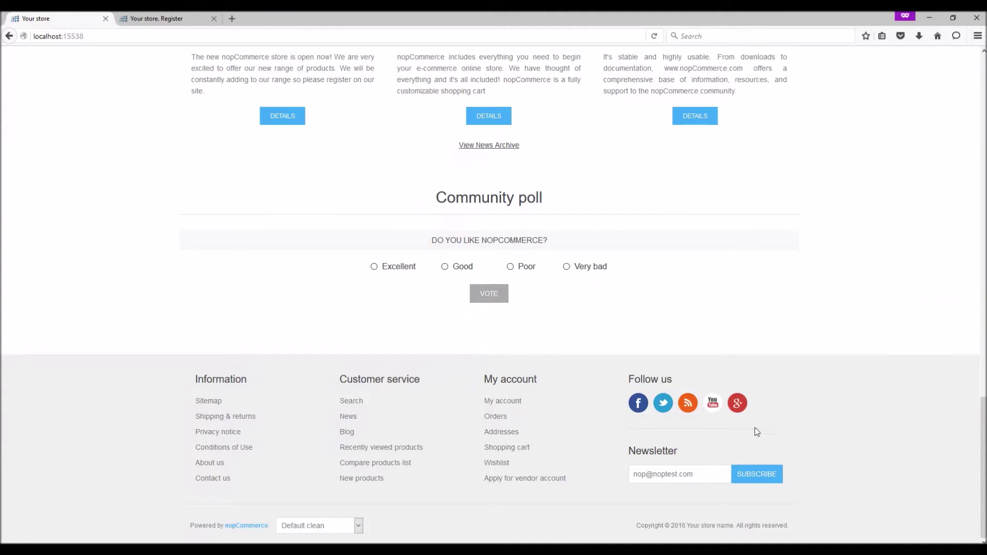
click(742, 474)
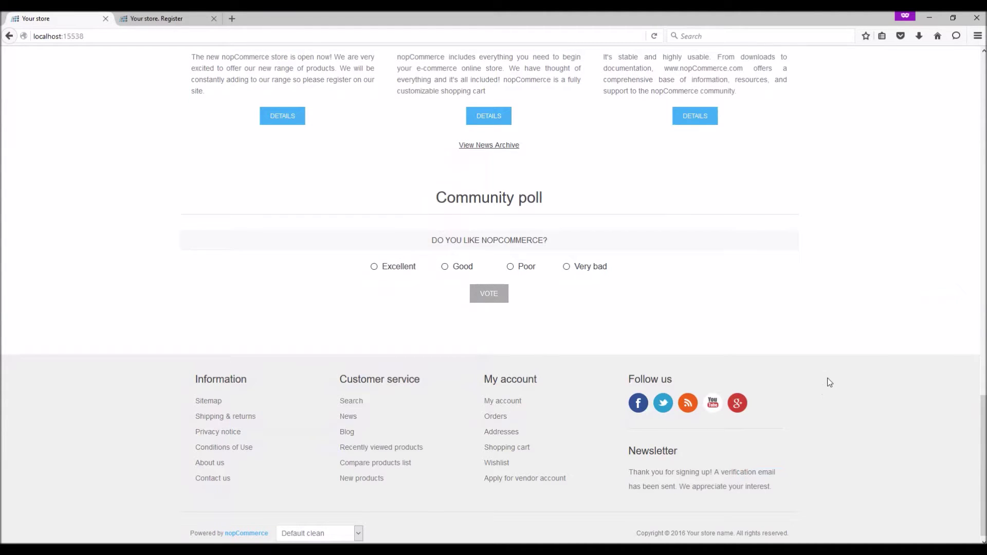
- Toggle the Newsletter option on the store's Register page, then go to the admin dashboard
click(154, 18)
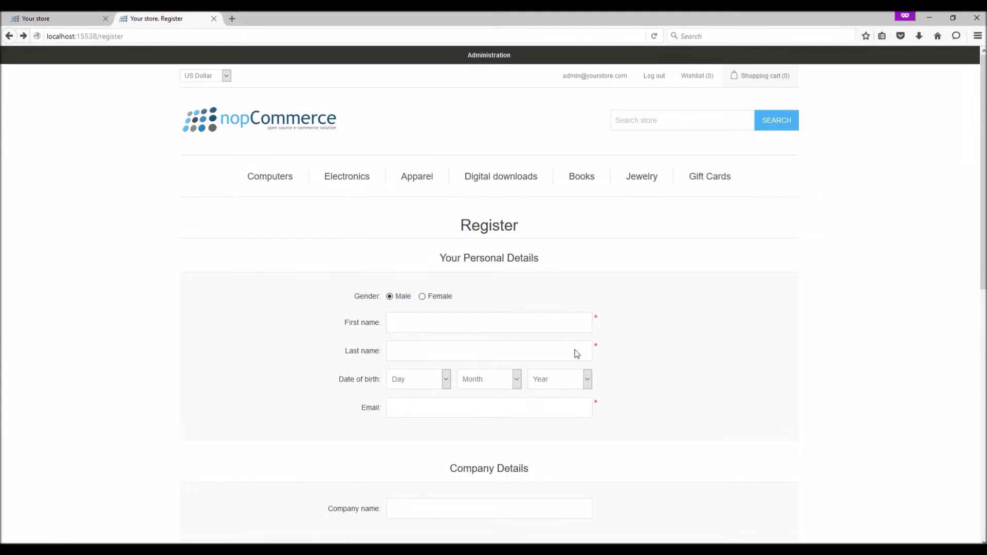
scroll(380, 437, down, 5)
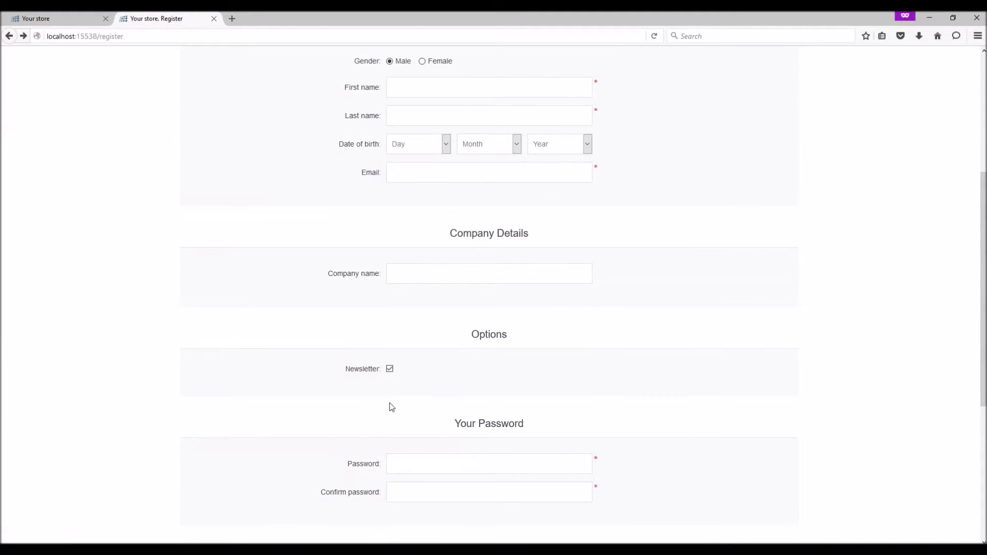
click(390, 369)
scroll(546, 321, up, 5)
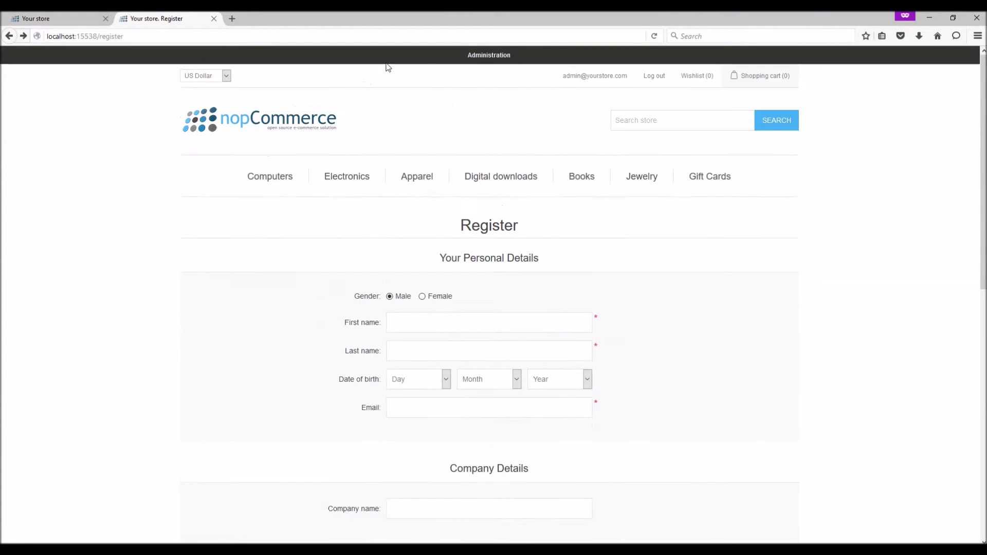
click(494, 57)
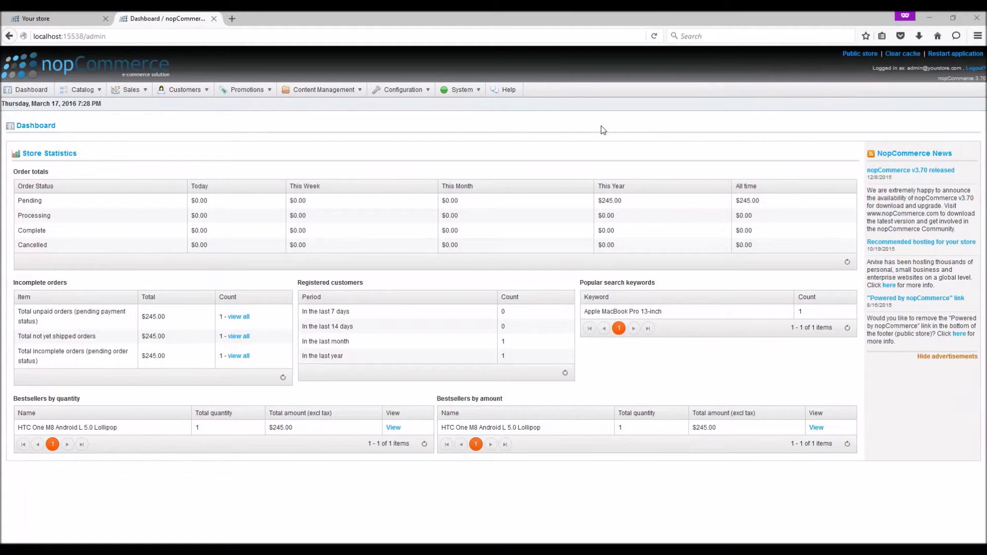
mouse_move(245, 90)
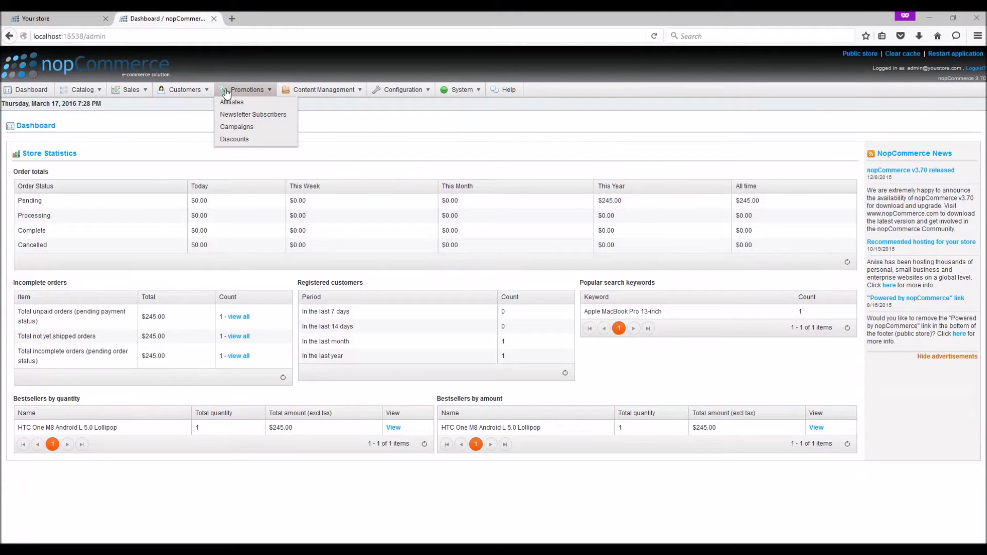
- Open Newsletter Subscribers and check the Active, Store and Customer roles filters, leaving them at All
click(241, 115)
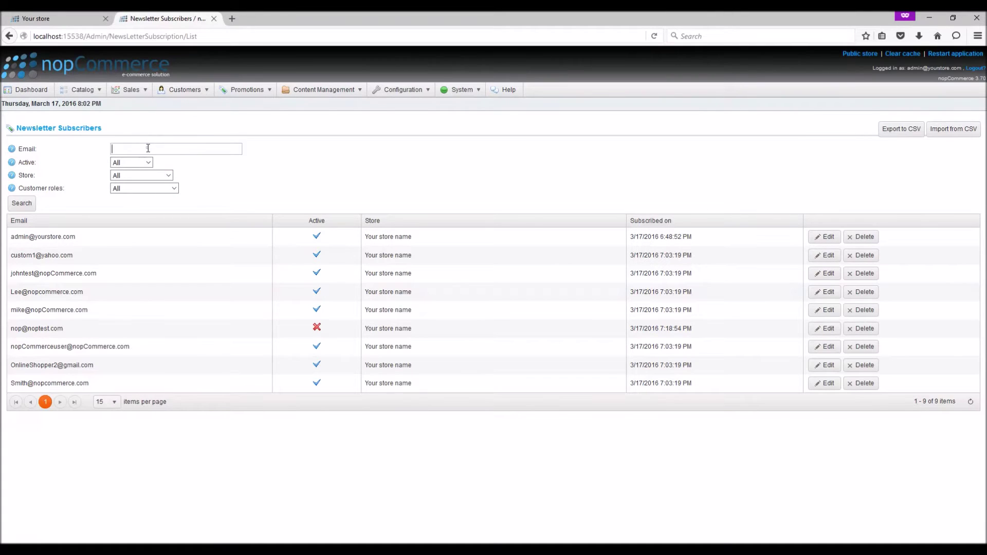
click(143, 163)
click(193, 164)
click(150, 176)
click(208, 167)
click(171, 187)
mouse_move(247, 89)
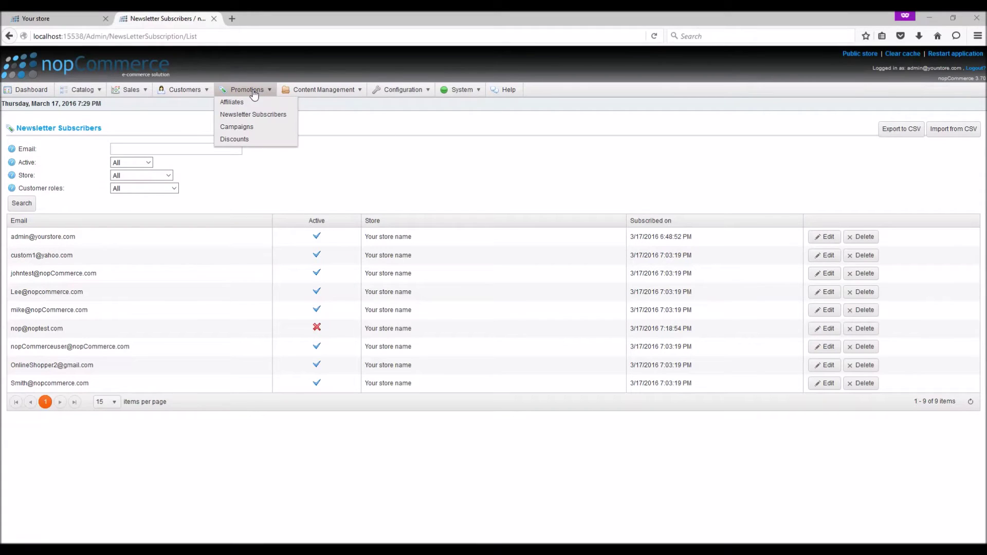
- Go to Promotions > Campaigns and start a new campaign
click(252, 128)
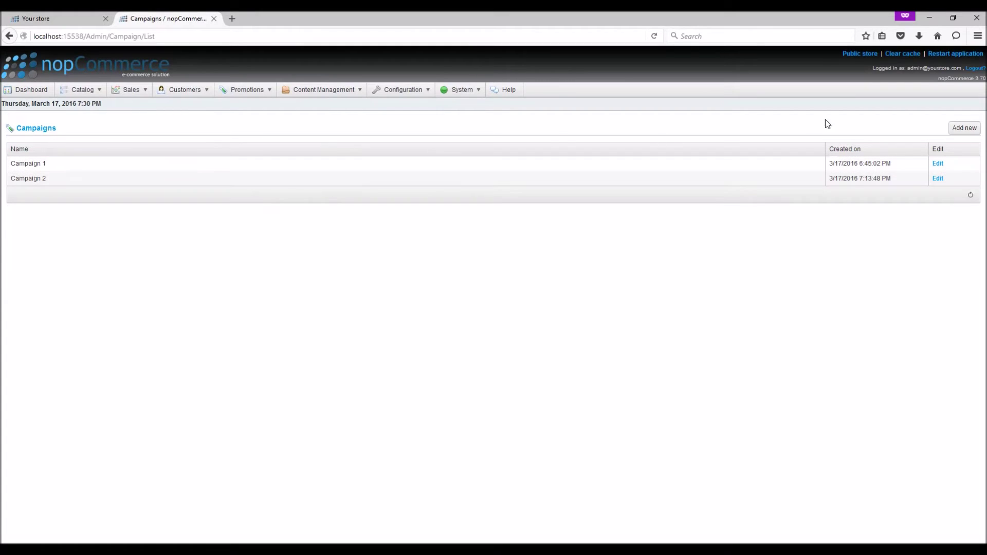
click(960, 130)
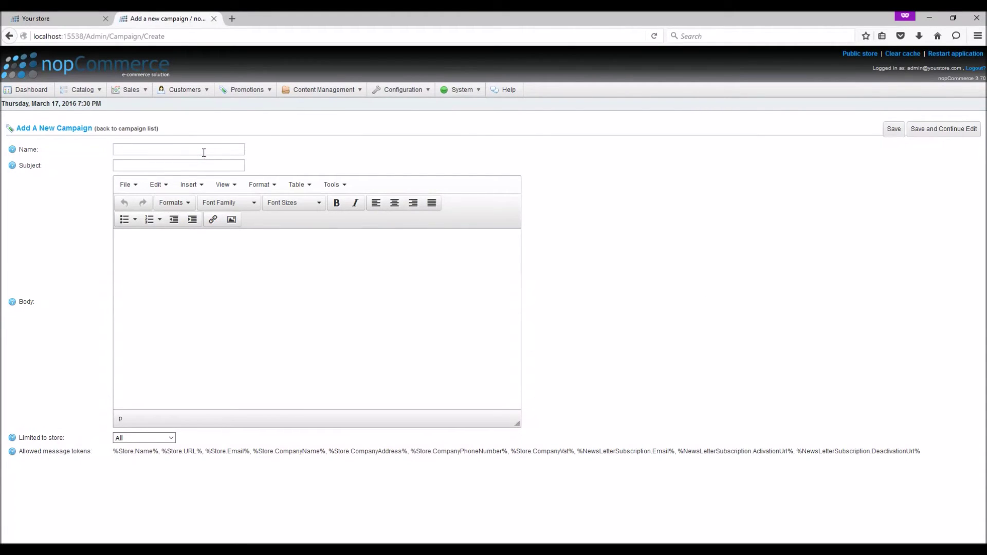
- Name the campaign 'Test Campaign' with subject 'Test subject'
text(Test C)
text(ampaign)
click(183, 165)
text(Te)
text(st subject)
click(206, 265)
- Keep the campaign limited to All stores and select the allowed message tokens list
click(164, 440)
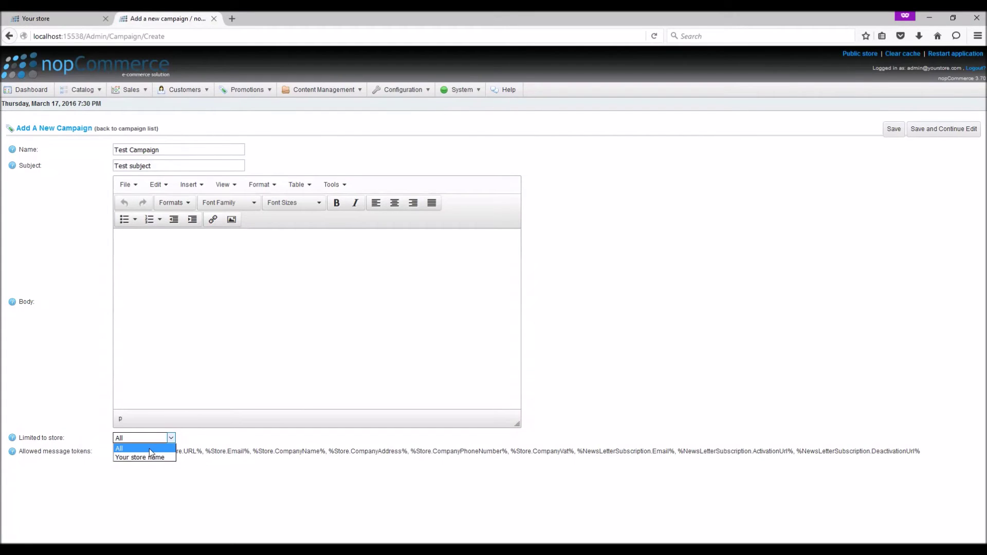
click(174, 343)
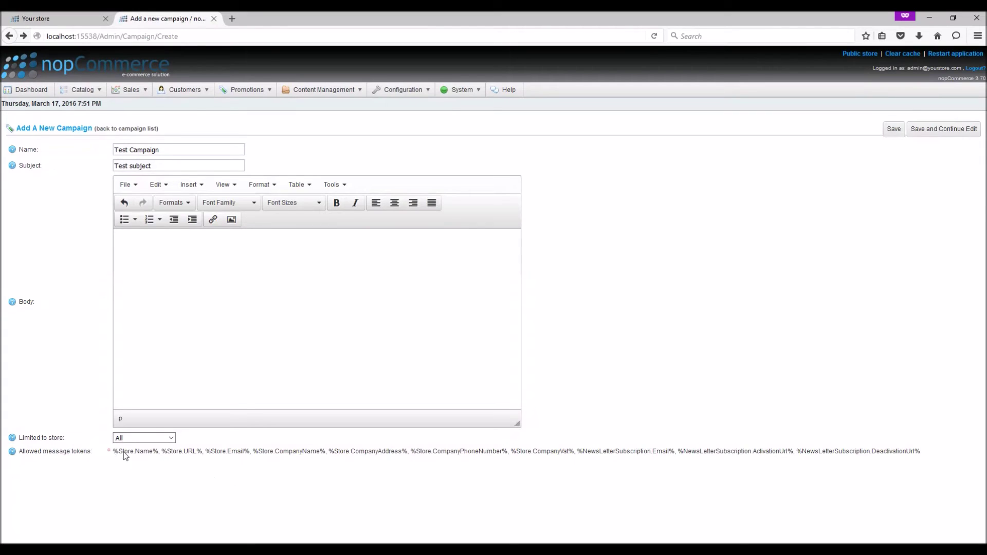
drag(109, 451, 924, 451)
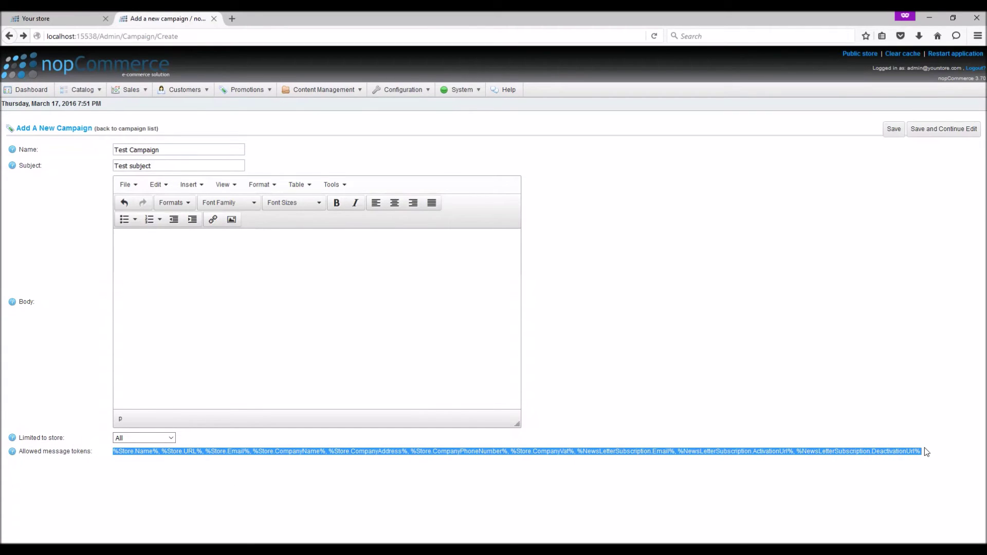
- Paste the welcome message into the campaign body
click(685, 255)
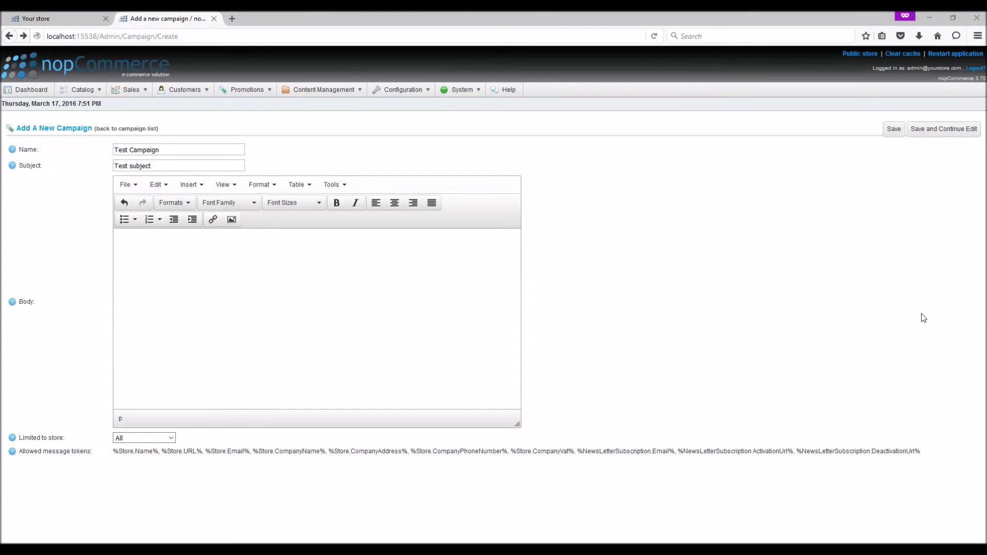
click(283, 303)
text(We welcome you to %Store.Name%. You can now take part in the various services we have to offer you. For help with any of our online services, please email the store-owner: %Store.Email%. Thank you)
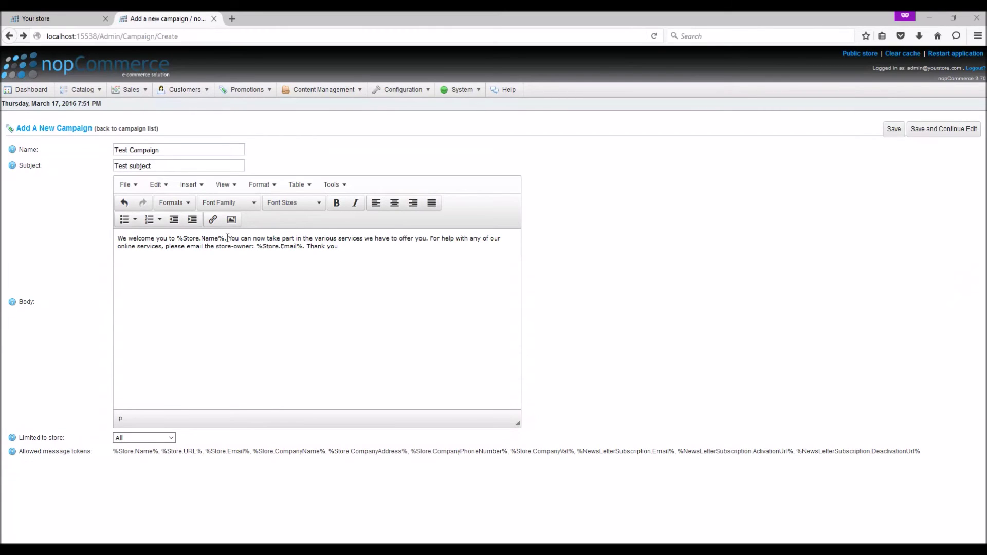
- Split the message into paragraphs after the welcome line, the offer sentence and the %Store.Email% line
drag(225, 239, 177, 239)
click(229, 238)
key(Return)
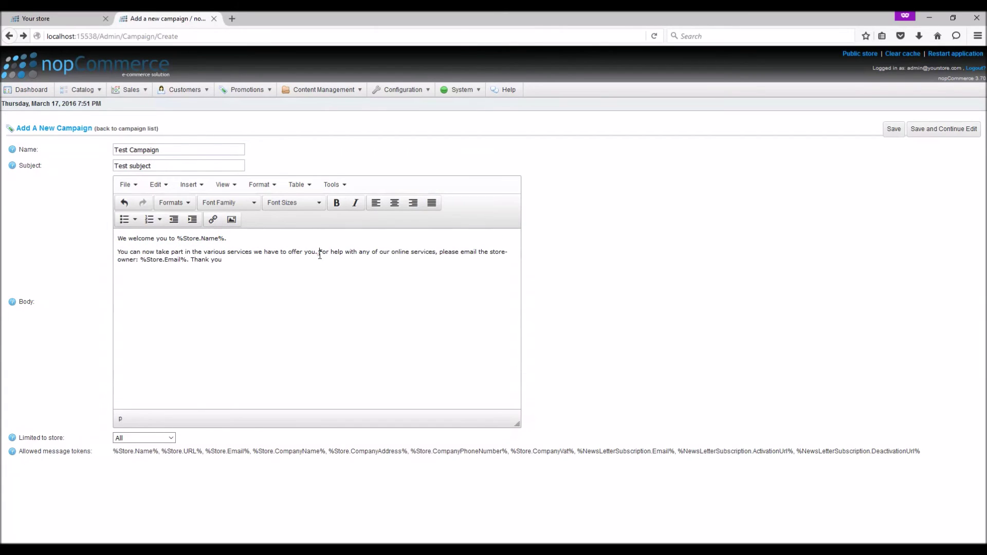
click(319, 254)
key(Return)
drag(328, 266, 372, 264)
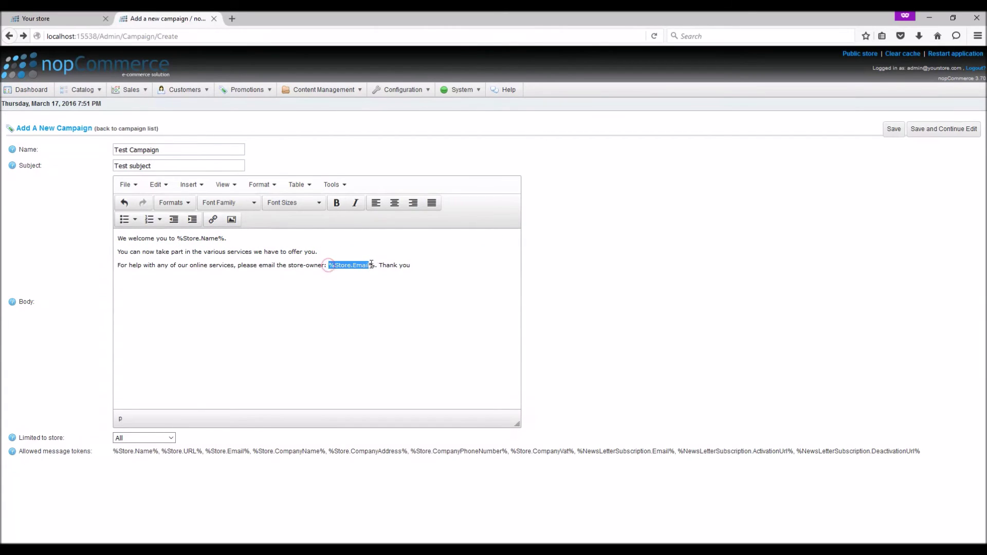
click(378, 265)
key(Return)
click(182, 277)
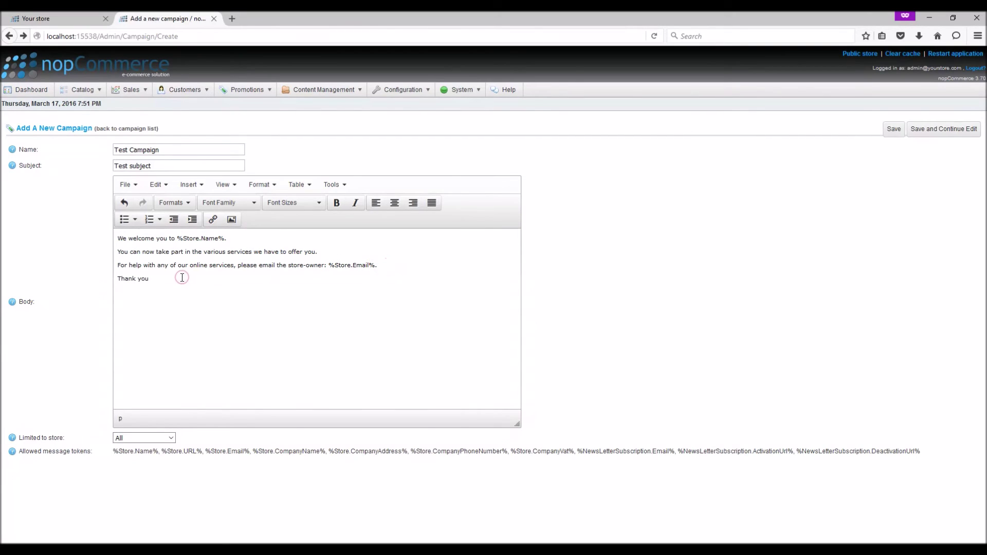
- Add %Store.Name% as a signature below Thank you and save the campaign
double_click(157, 451)
key(ctrl+c)
click(124, 290)
key(Return)
key(ctrl+v)
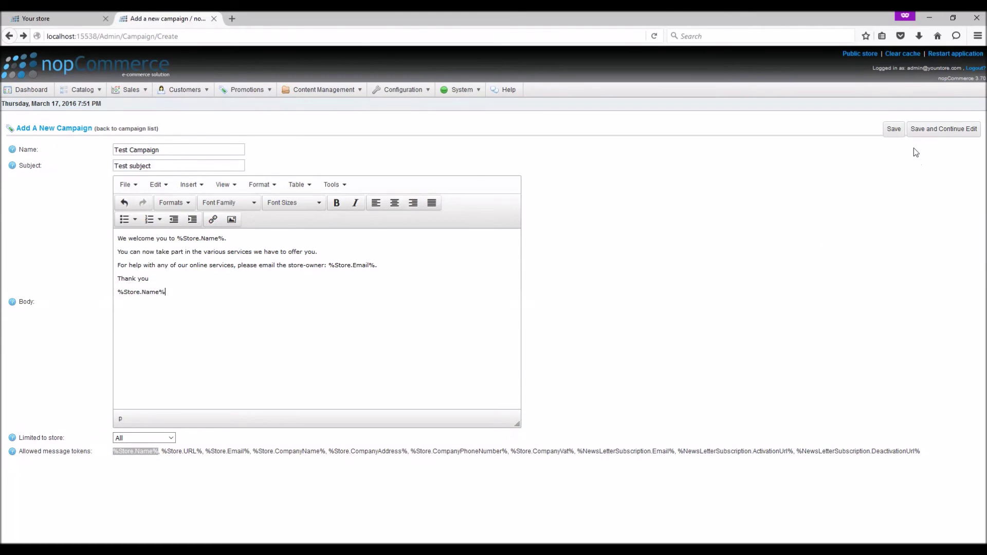
click(926, 131)
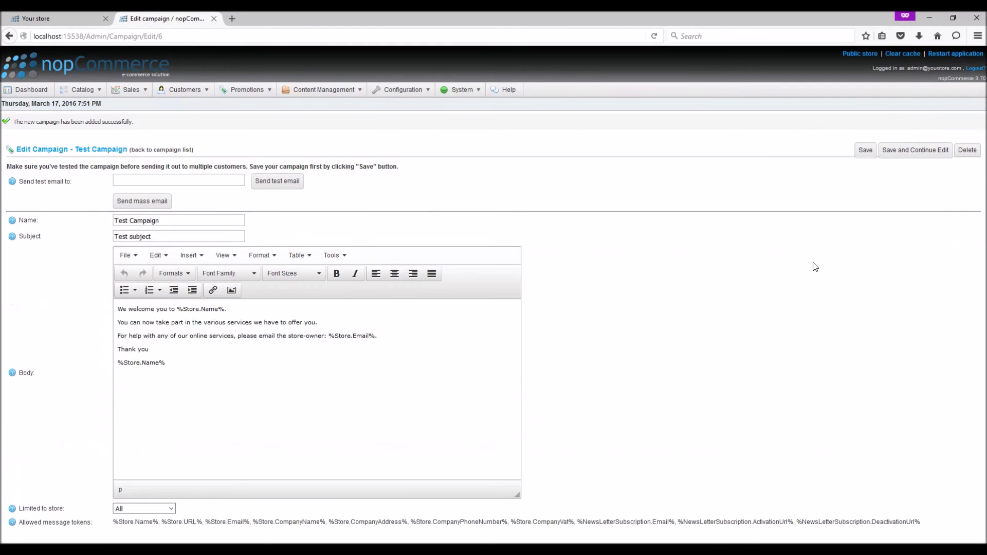
- Place the cursor in the Send test email to field of the saved Test Campaign
drag(20, 181, 74, 184)
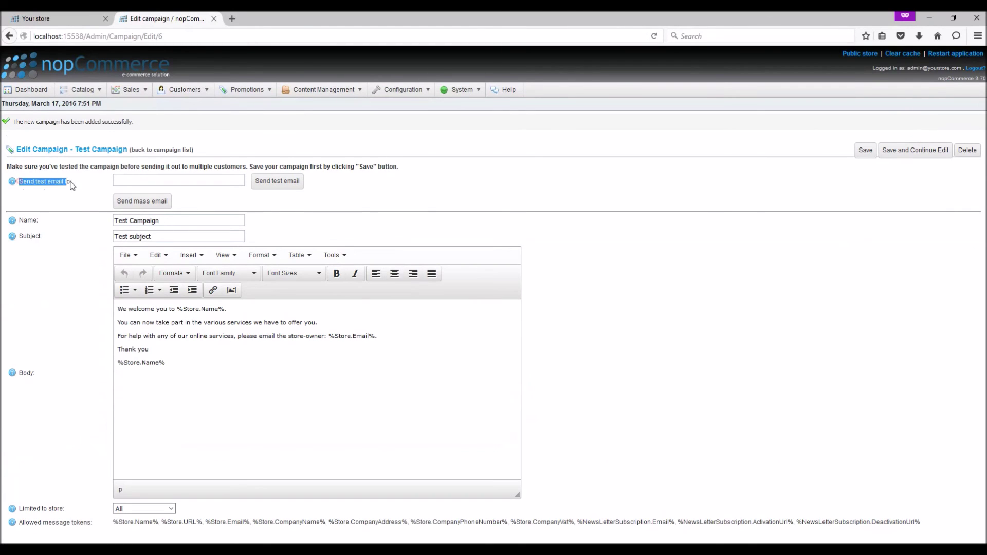
click(133, 181)
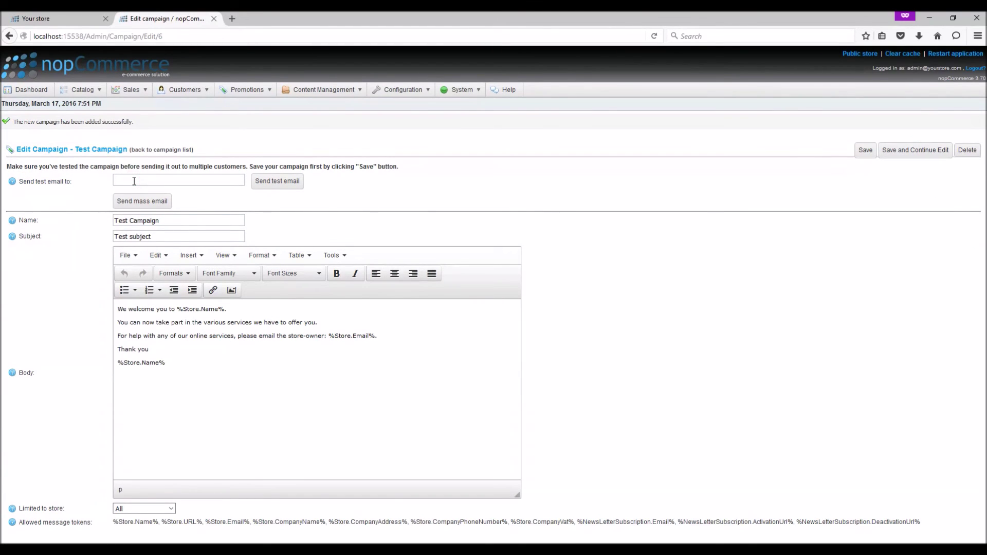